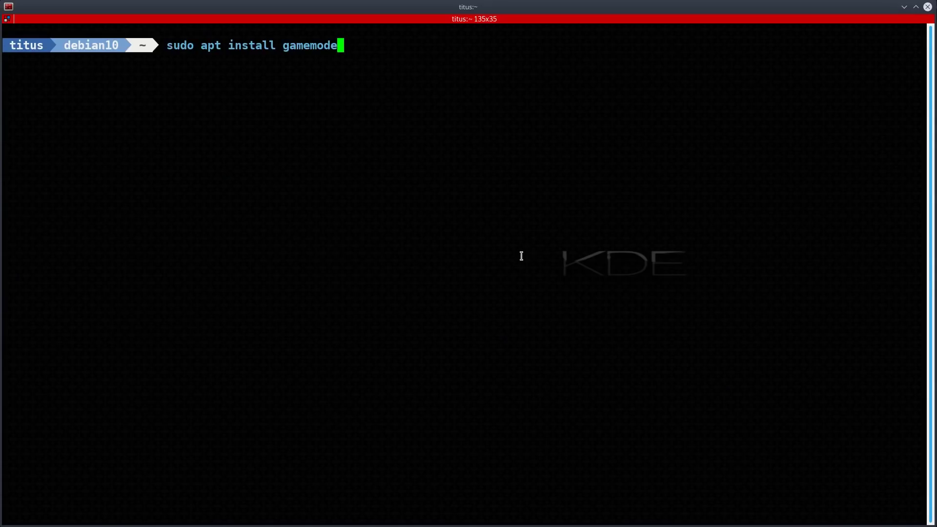
# - Install the gamemode package with sudo apt and search /usr/ for libgamemodeauto.so with sudo find
pyautogui.press('Return')
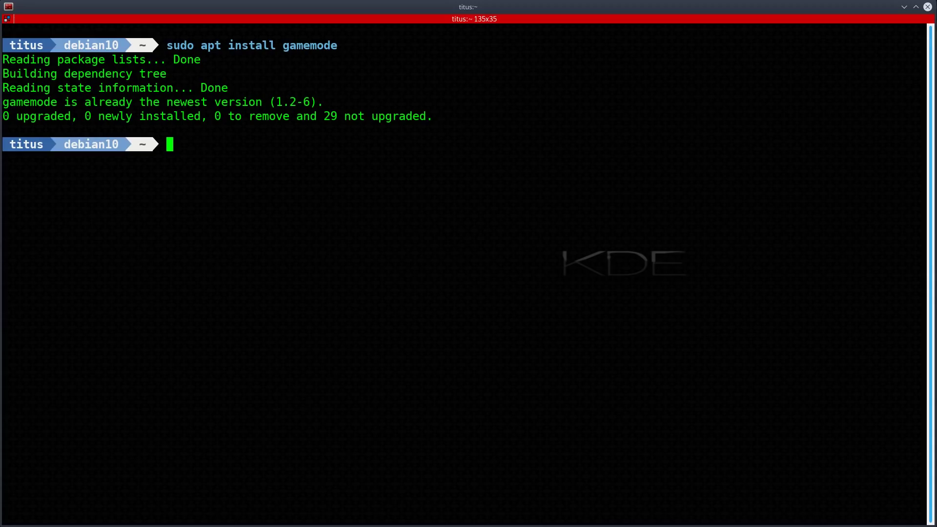
pyautogui.press('Up')
pyautogui.press('Up')
pyautogui.press('Up')
pyautogui.press('Up')
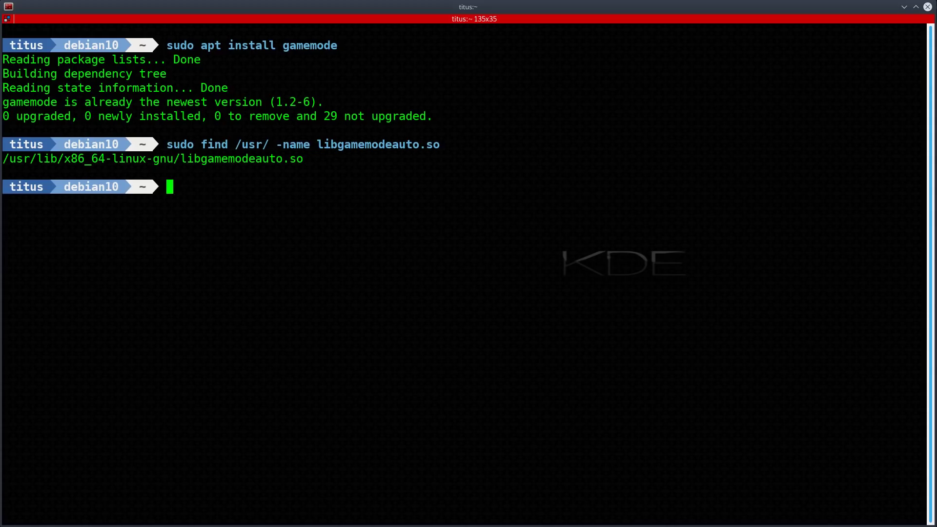
# - Copy the full path /usr/lib/x86_64-linux-gnu/libgamemodeauto.so from the find output
pyautogui.tripleClick(6, 159)
pyautogui.rightClick(299, 159)
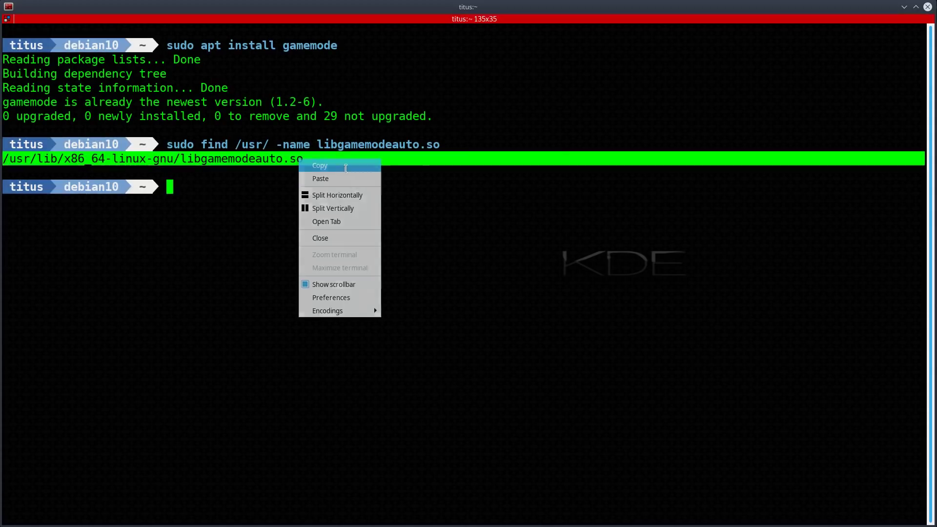
pyautogui.click(313, 165)
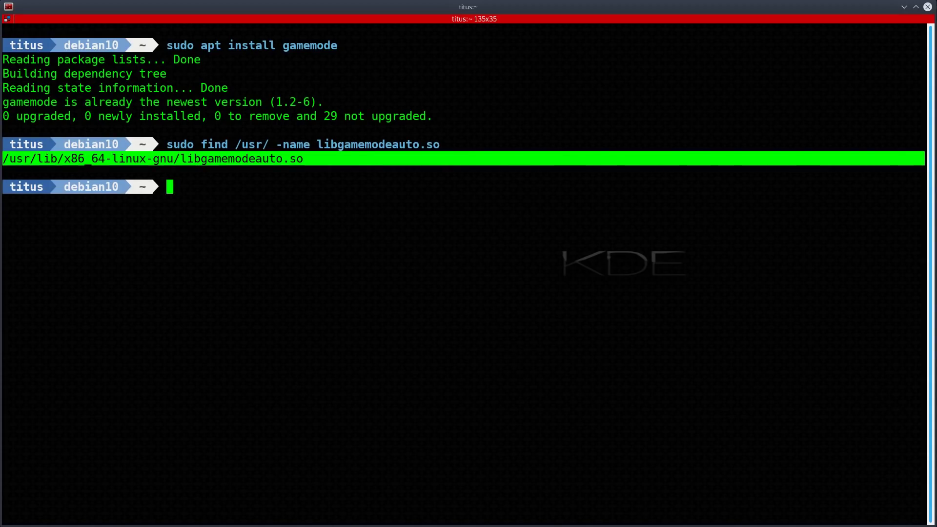
# - Switch to Lutris, examine the LD_PRELOAD environment variable in Anthem's system options, and close the configuration without saving
pyautogui.hotkey('alt', 'Tab')
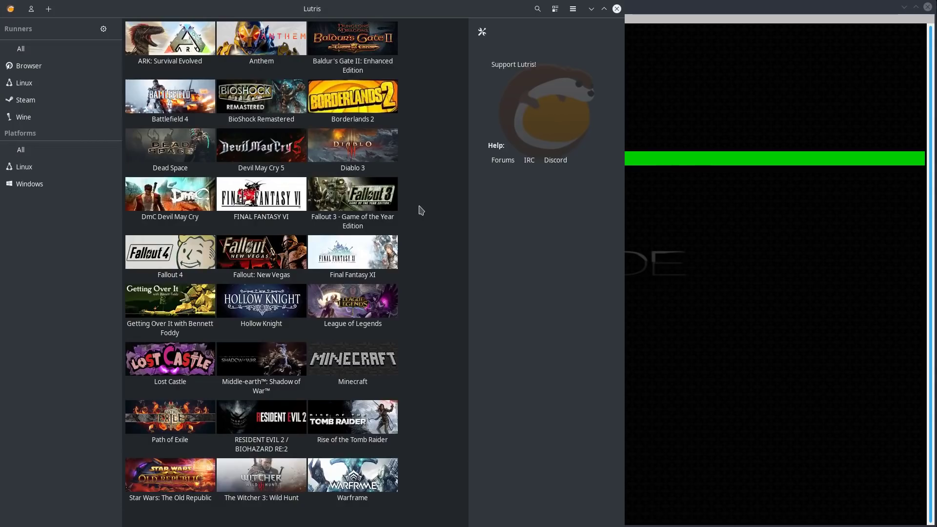
pyautogui.rightClick(261, 48)
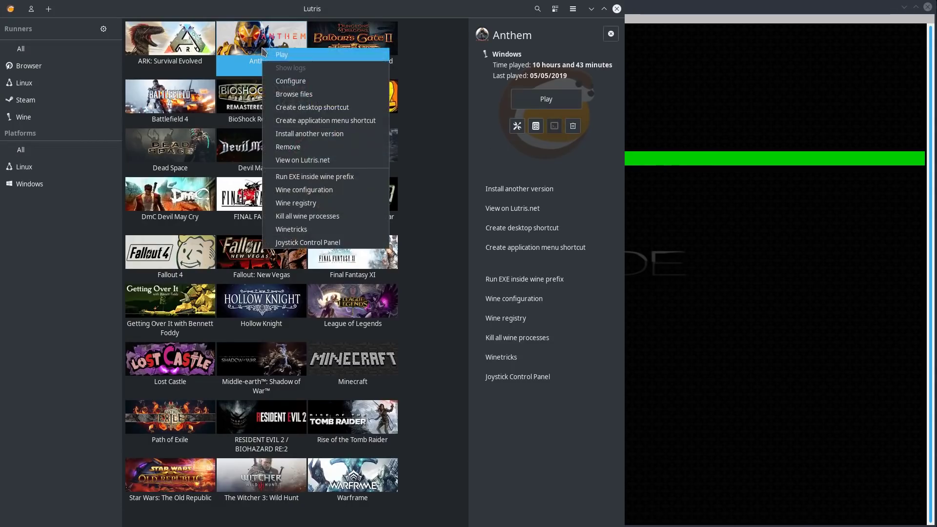
pyautogui.click(304, 82)
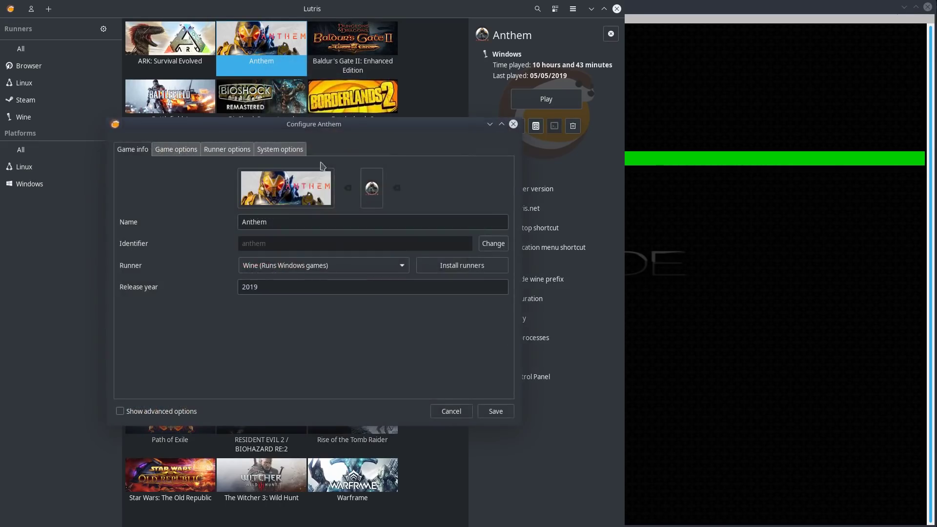
pyautogui.click(275, 149)
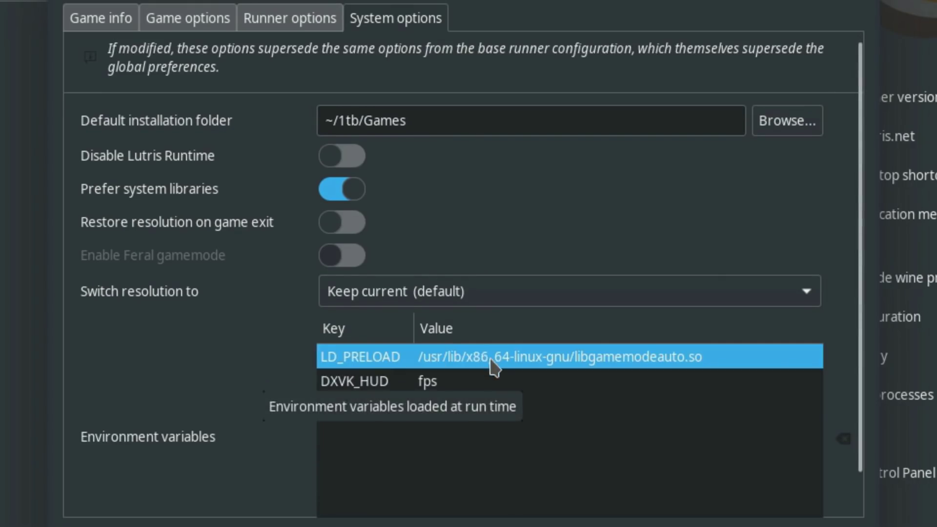
pyautogui.click(492, 361)
pyautogui.moveTo(748, 357); pyautogui.dragTo(419, 355)
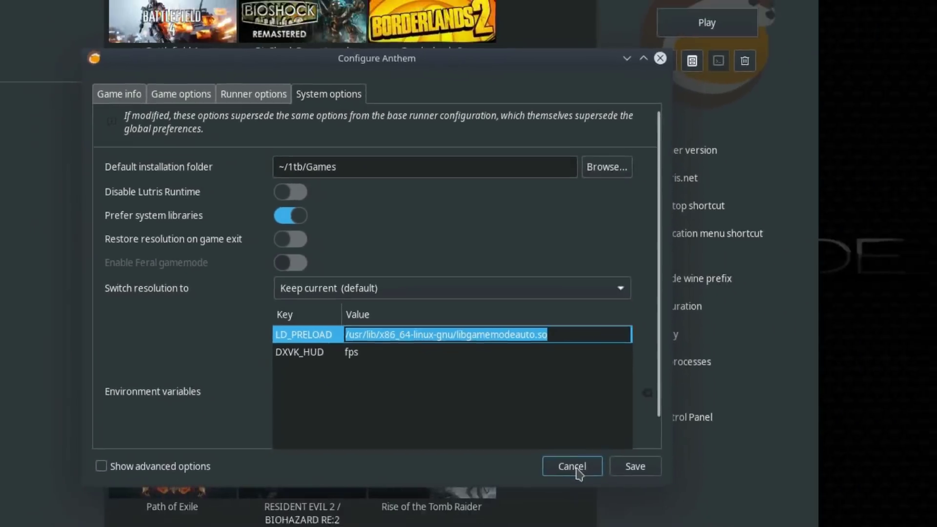
pyautogui.click(638, 526)
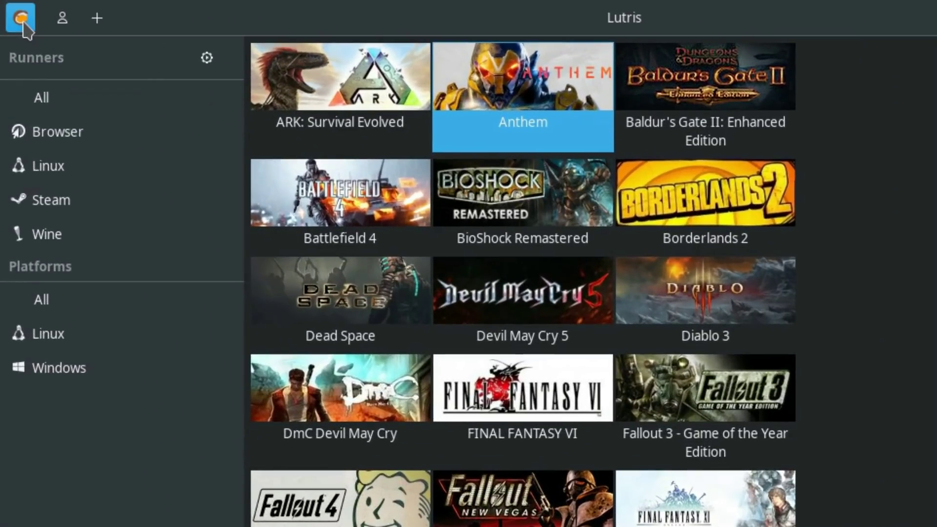
# - Examine the environment variables in Lutris's global system options, close the preferences without saving, and select Baldur's Gate II
pyautogui.click(11, 10)
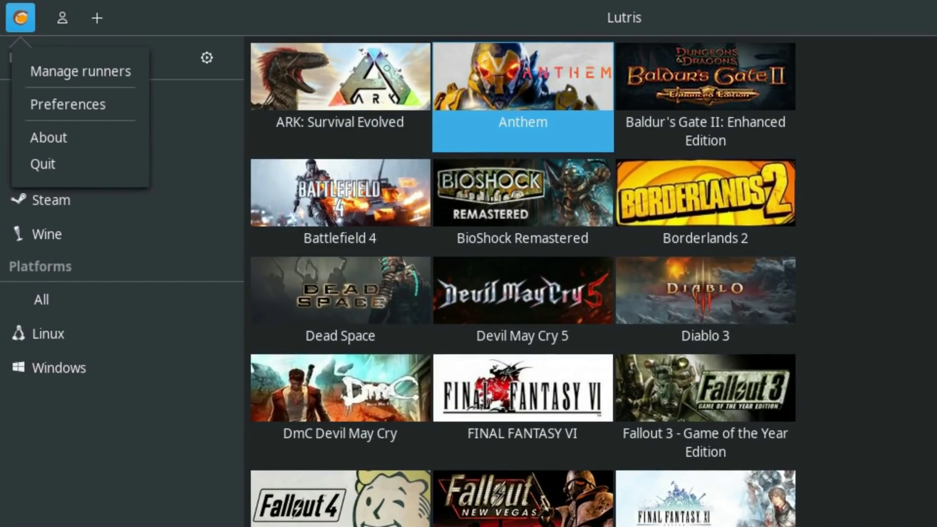
pyautogui.click(95, 108)
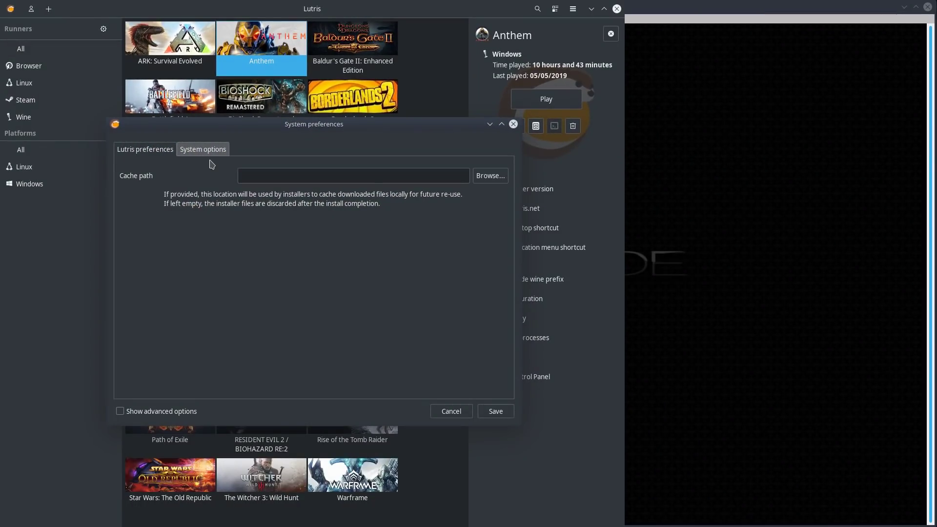
pyautogui.click(209, 155)
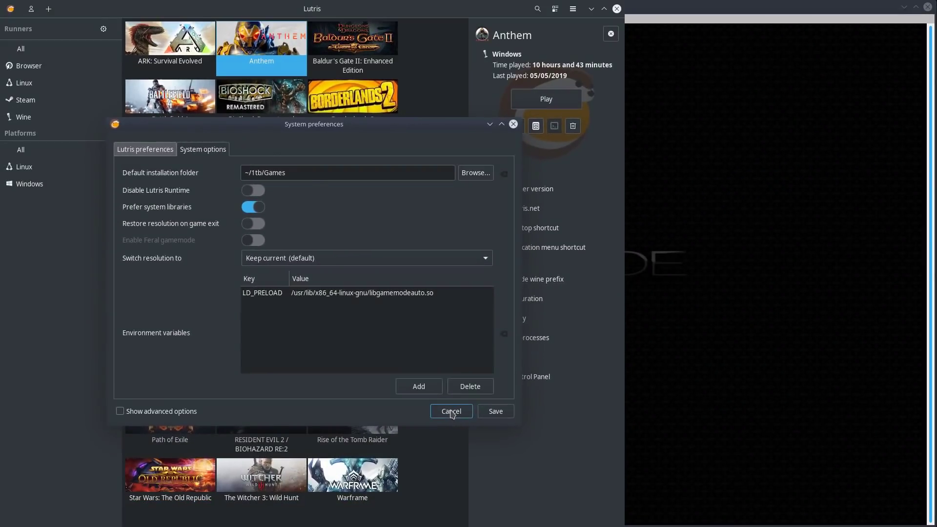
pyautogui.click(493, 429)
pyautogui.click(354, 37)
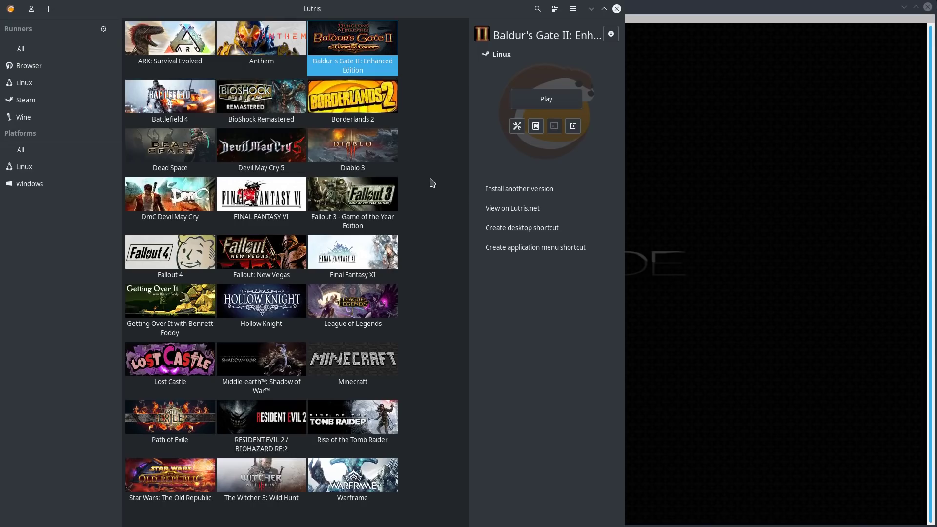
# - Switch to the terminal and check the GameMode status with gamemoded -s
pyautogui.hotkey('alt', 'Tab')
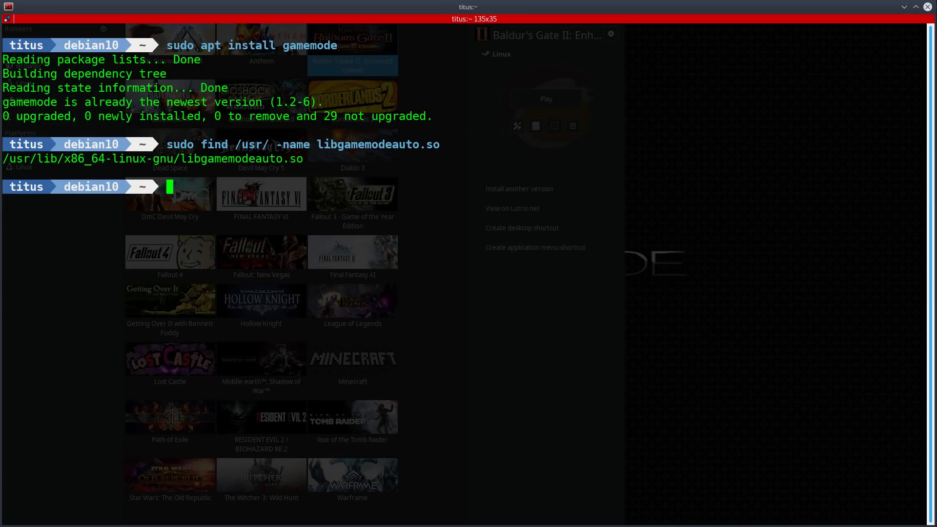
pyautogui.write('gamemoded -s')
pyautogui.press('Return')
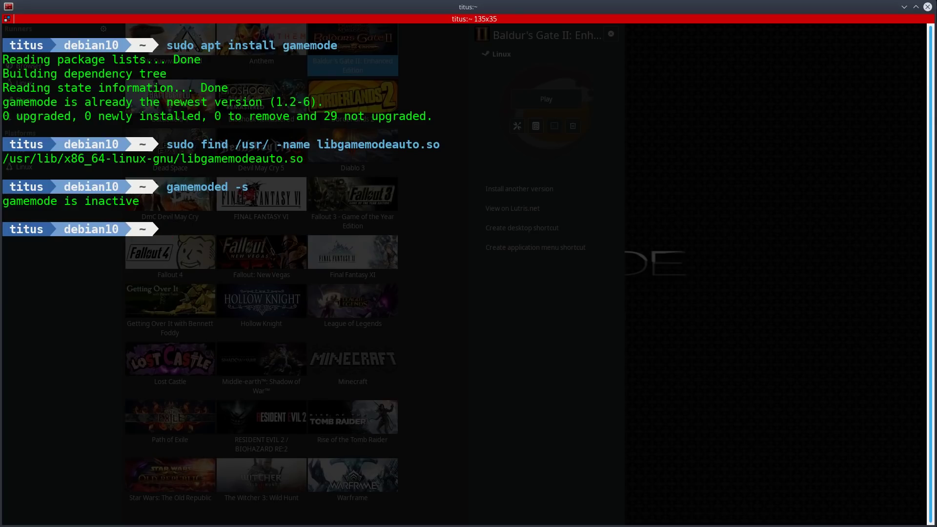
# - Launch Anthem from Lutris and check the GameMode status in the terminal with gamemoded -s while it runs
pyautogui.click(443, 484)
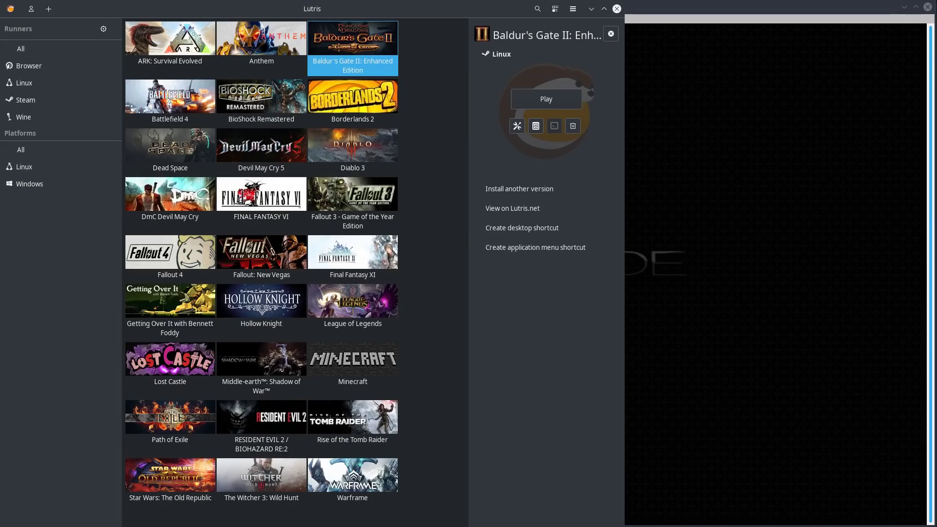
pyautogui.click(267, 41)
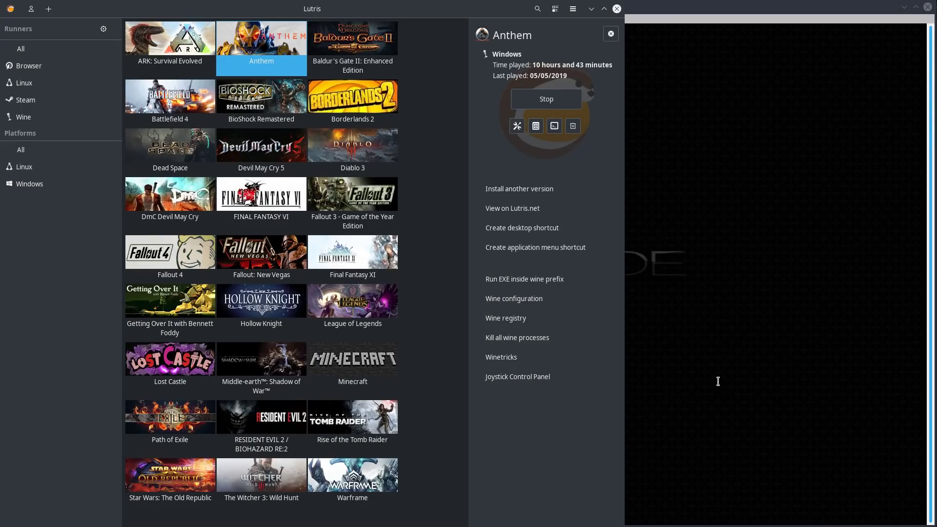
pyautogui.hotkey('alt', 'Tab')
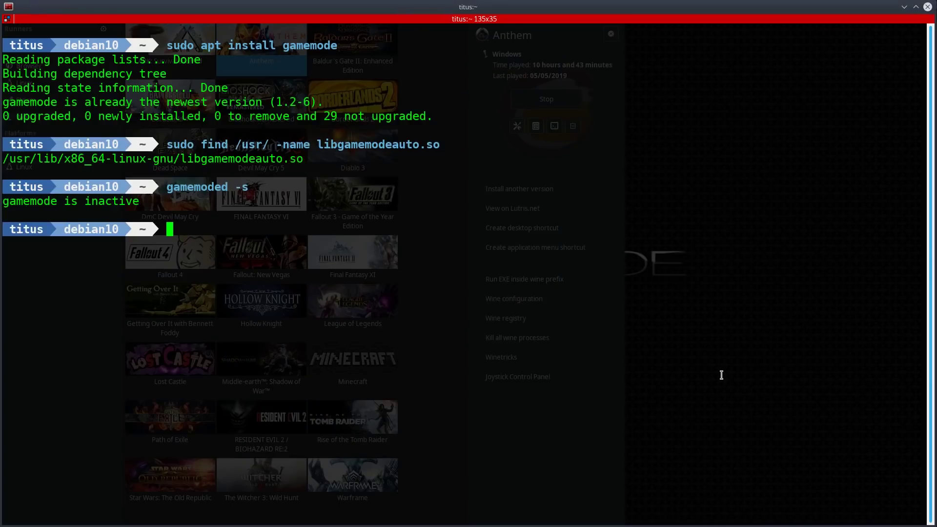
pyautogui.press('Up')
pyautogui.press('Return')
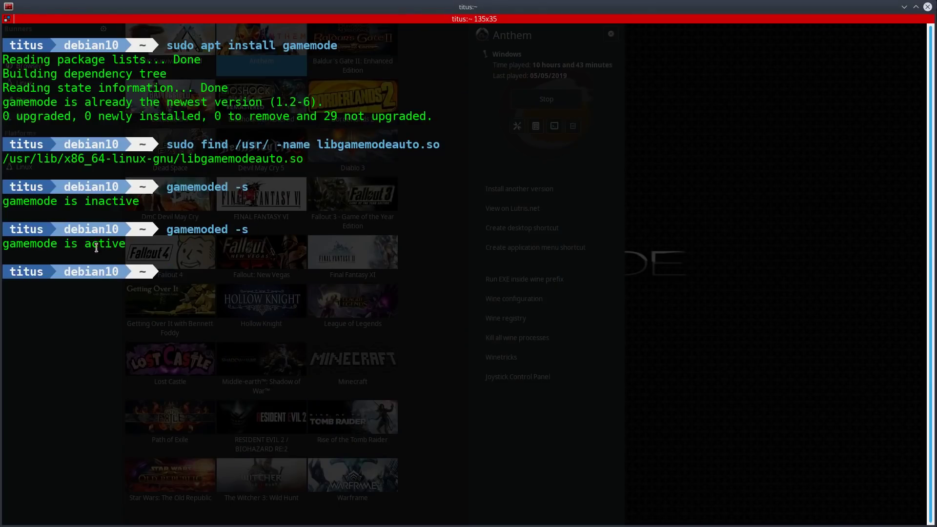
# - Switch away to end the Anthem session, return to the terminal, and rerun gamemoded -s to check the status
pyautogui.hotkey('alt', 'Tab')
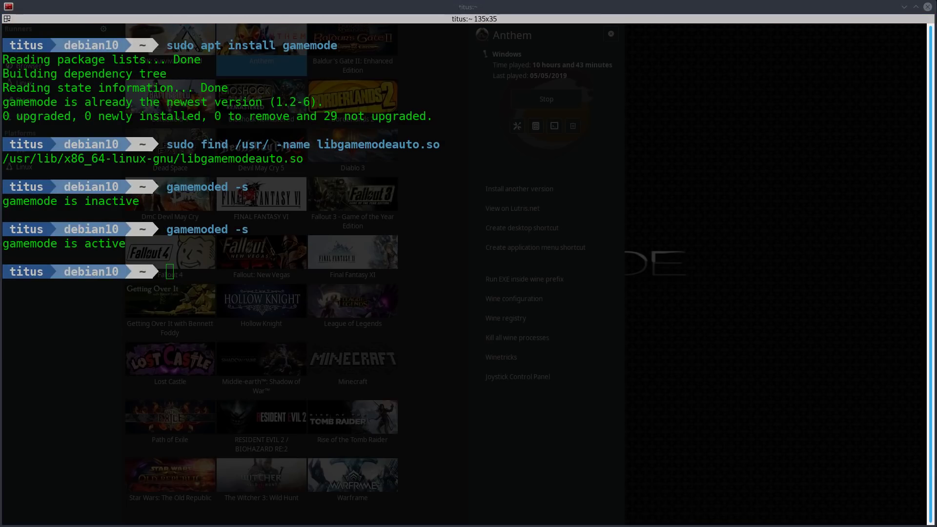
pyautogui.hotkey('alt', 'Tab')
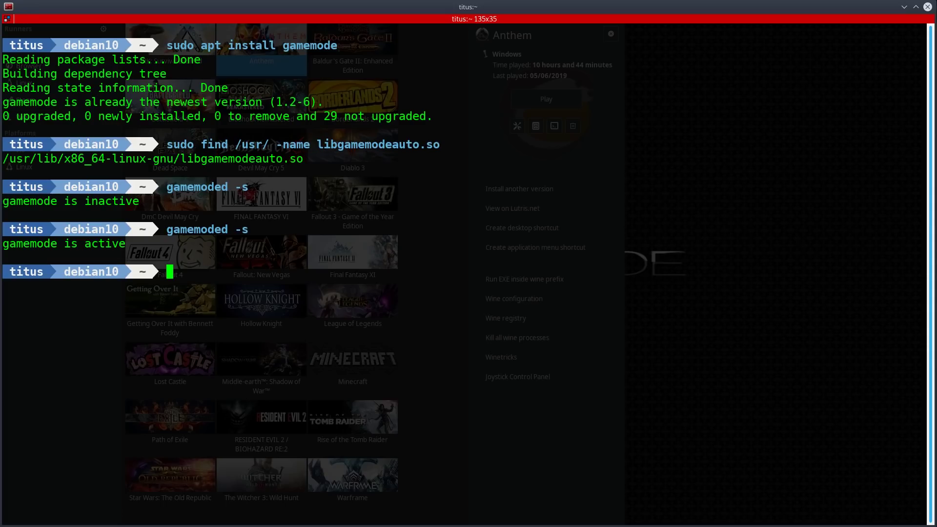
pyautogui.press('Up')
pyautogui.press('Return')
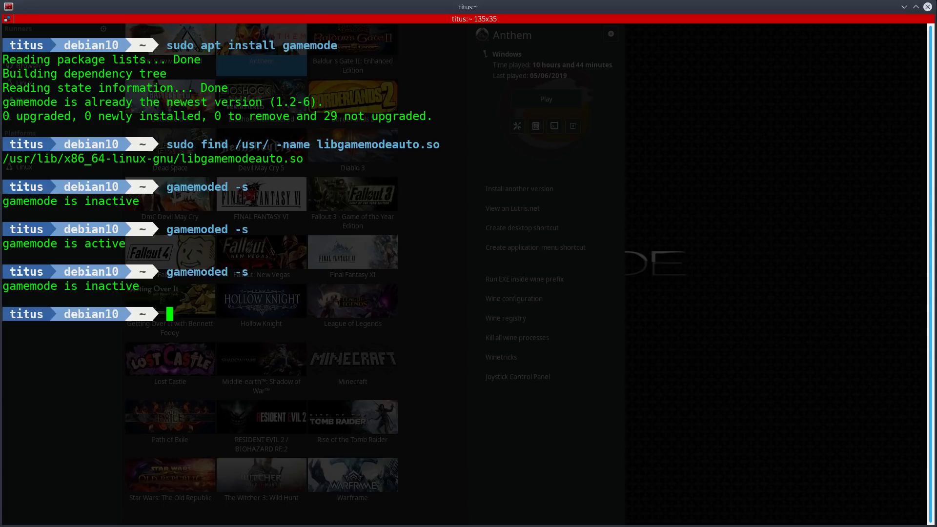